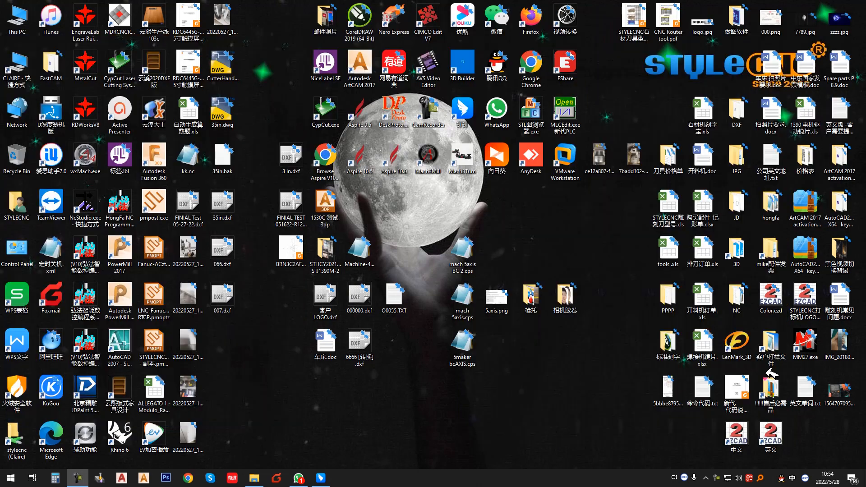
- Open USB Drive (I:) and select the Ezcad-JPT60w-F307 folder together with its zip file
{"action": "key", "text": "super+e"}
{"action": "double_click", "coordinate": [265, 278]}
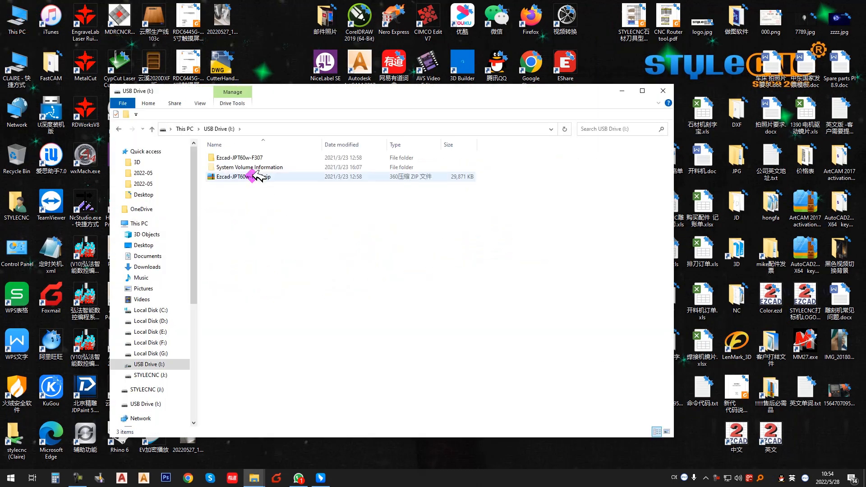
{"action": "left_click", "coordinate": [251, 176]}
{"action": "left_click", "coordinate": [251, 158], "text": "ctrl"}
{"action": "right_click", "coordinate": [255, 157]}
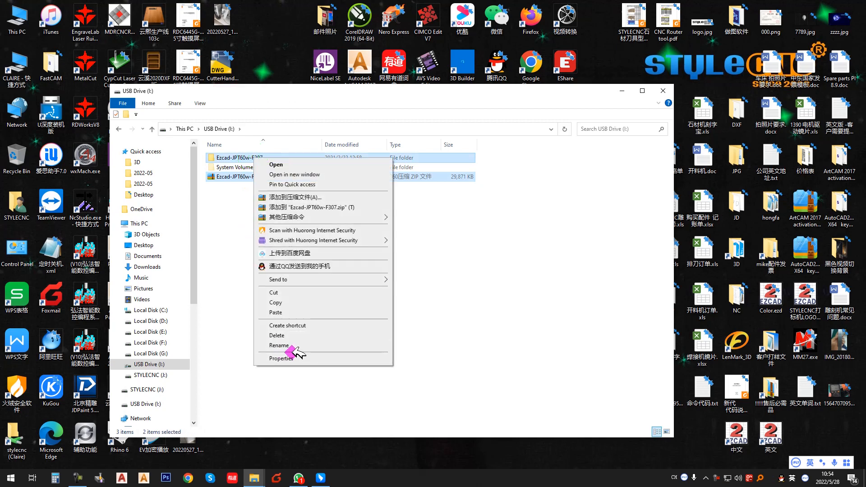
{"action": "key", "text": "Escape"}
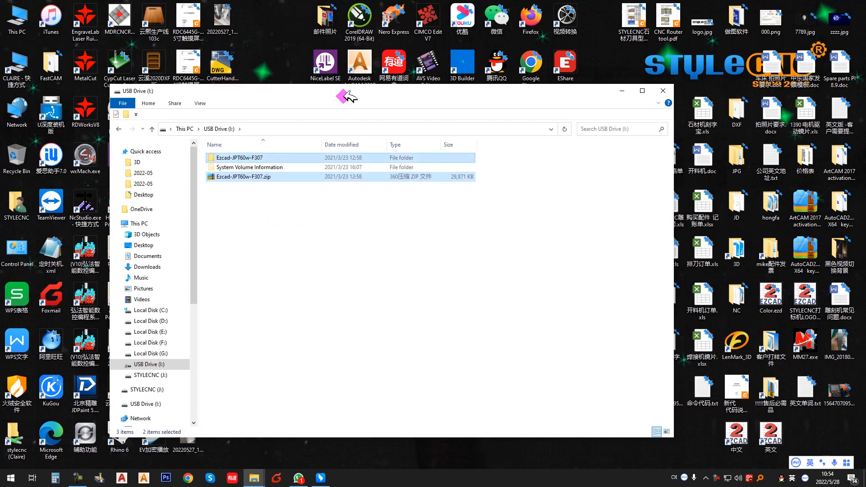
{"action": "left_click_drag", "start_coordinate": [343, 91], "coordinate": [450, 96]}
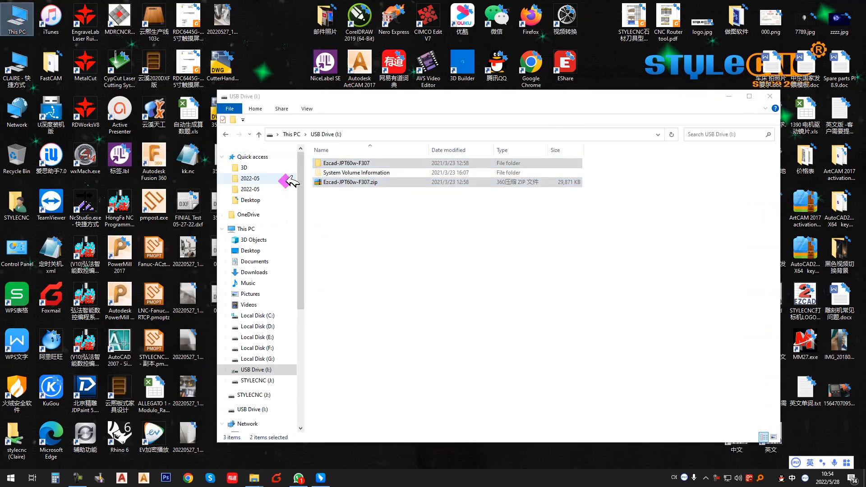
- Open the laser folder on Local Disk (C:) in a separate file window
{"action": "left_click", "coordinate": [611, 245]}
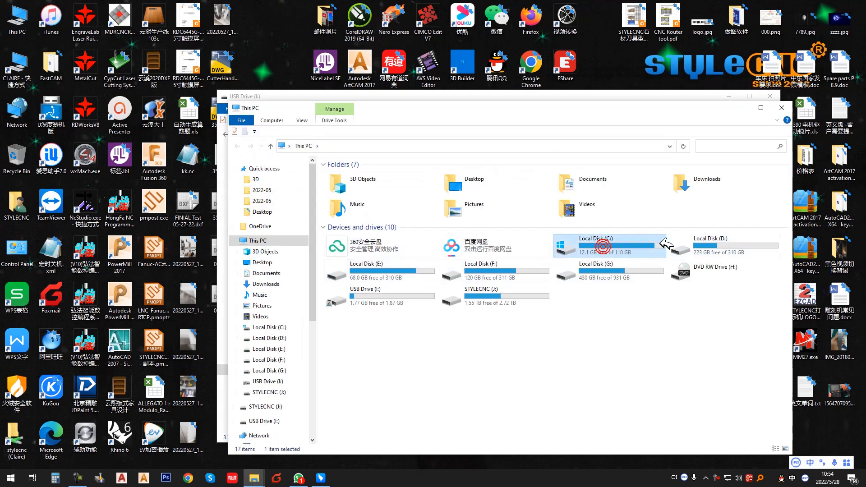
{"action": "double_click", "coordinate": [613, 247]}
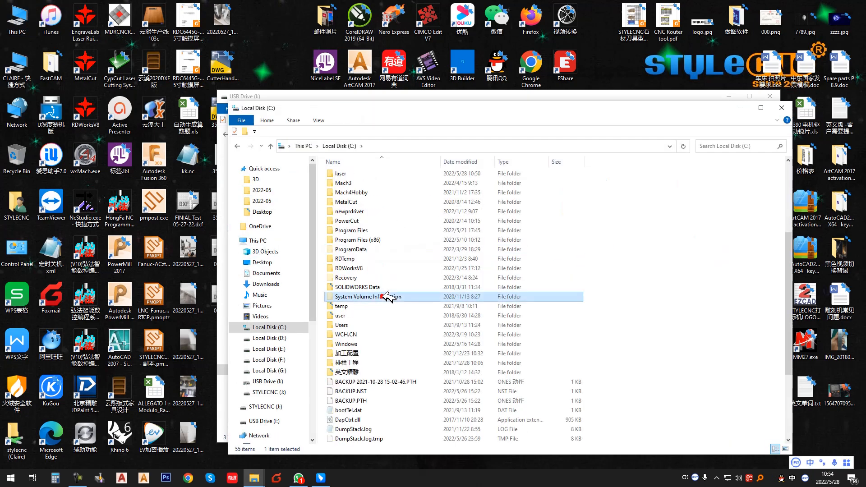
{"action": "key", "text": "l"}
{"action": "key", "text": "shift"}
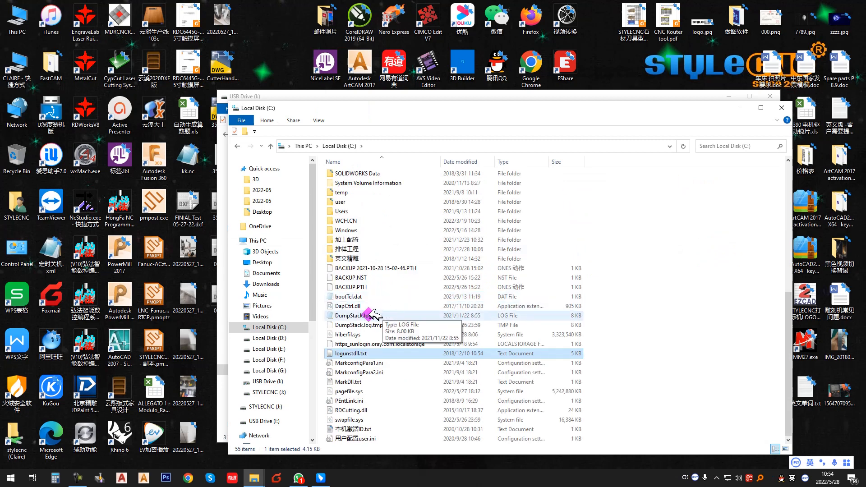
{"action": "scroll", "coordinate": [364, 254], "scroll_direction": "up", "scroll_amount": 4}
{"action": "scroll", "coordinate": [368, 203], "scroll_direction": "up", "scroll_amount": 3}
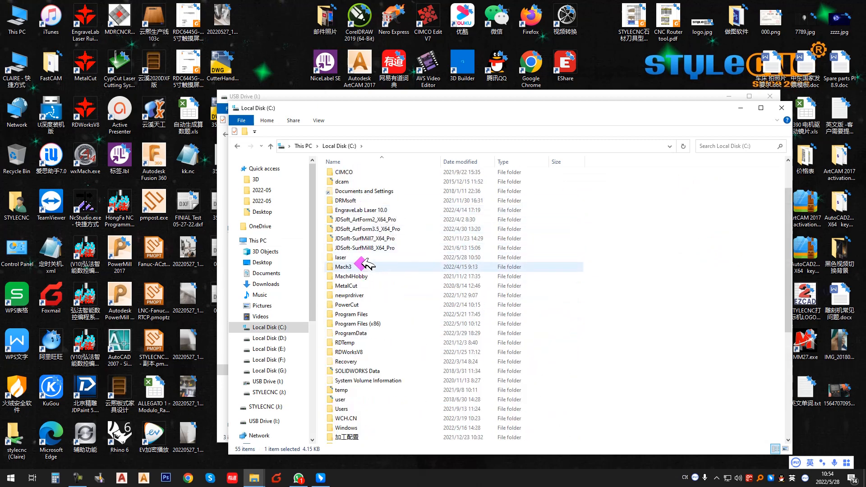
{"action": "left_click", "coordinate": [370, 257]}
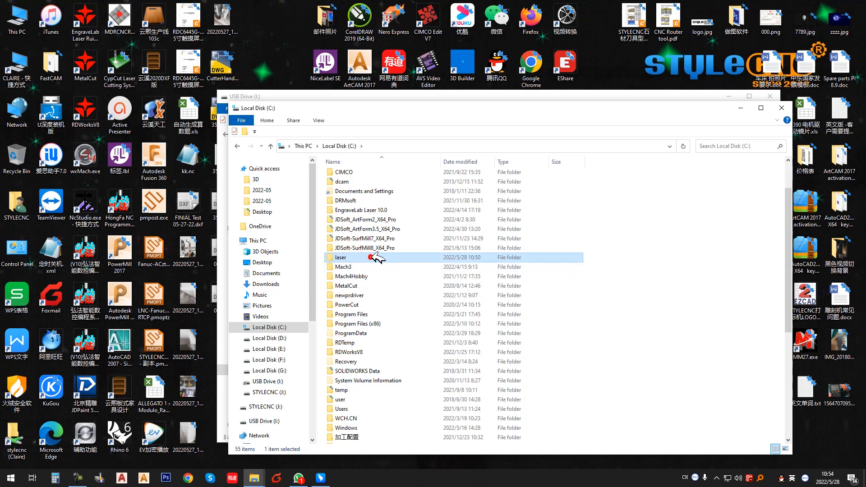
{"action": "double_click", "coordinate": [371, 257]}
{"action": "left_click", "coordinate": [356, 183]}
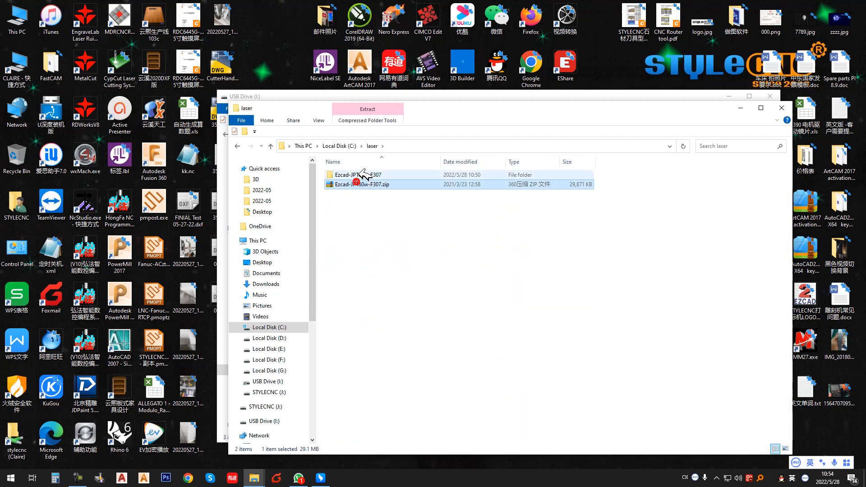
{"action": "left_click", "coordinate": [359, 174]}
{"action": "right_click", "coordinate": [400, 246]}
{"action": "left_click", "coordinate": [355, 254]}
{"action": "right_click", "coordinate": [376, 257]}
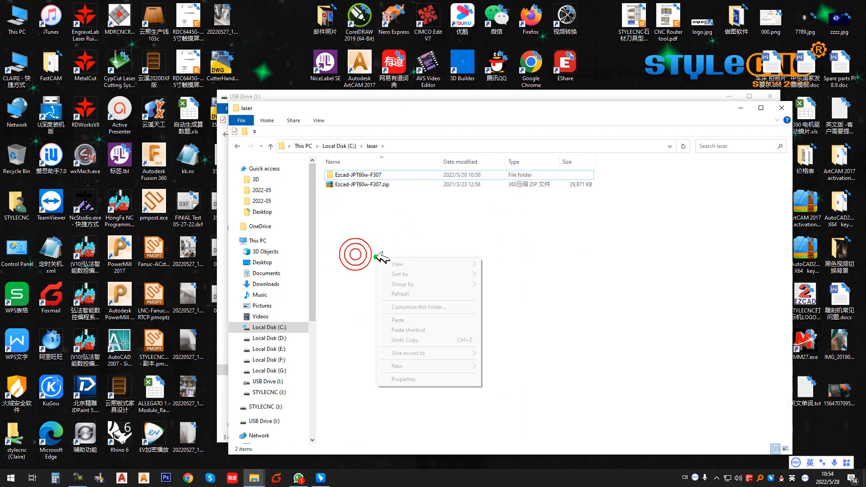
{"action": "left_click", "coordinate": [408, 320]}
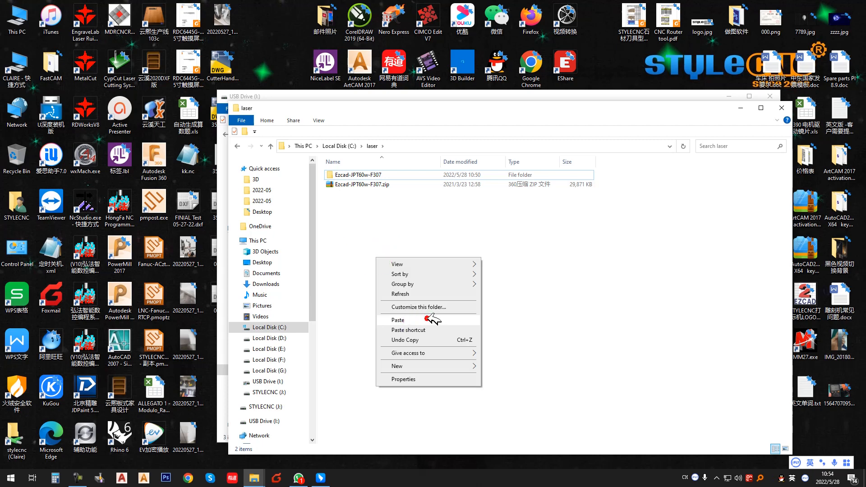
{"action": "left_click", "coordinate": [567, 244]}
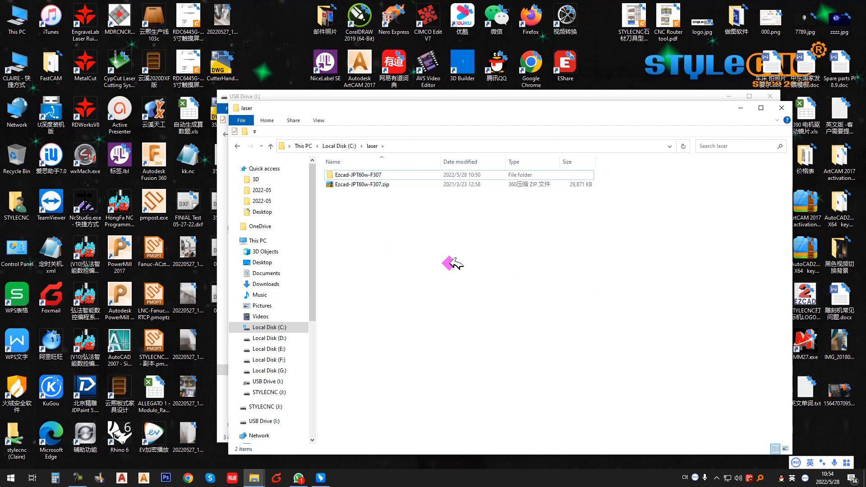
- View the contents of the Ezcad-JPT60w-F307 folder and return to the laser folder
{"action": "double_click", "coordinate": [374, 174]}
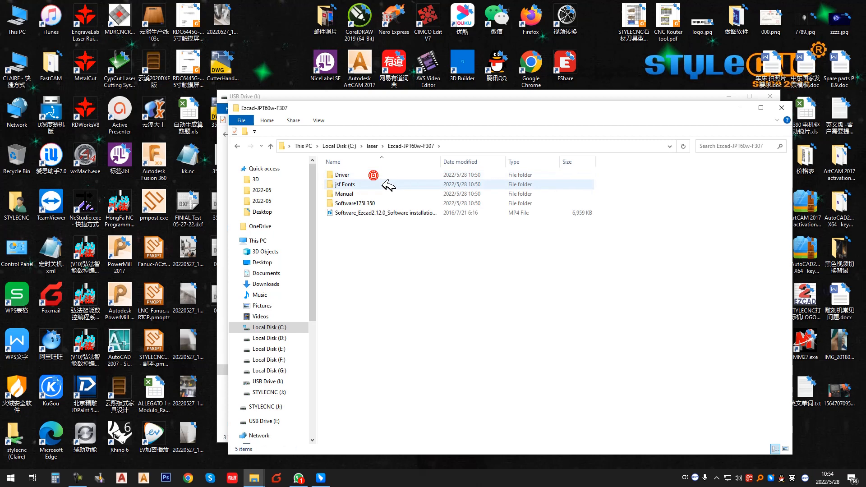
{"action": "left_click", "coordinate": [373, 146]}
{"action": "left_click_drag", "start_coordinate": [367, 108], "coordinate": [398, 105]}
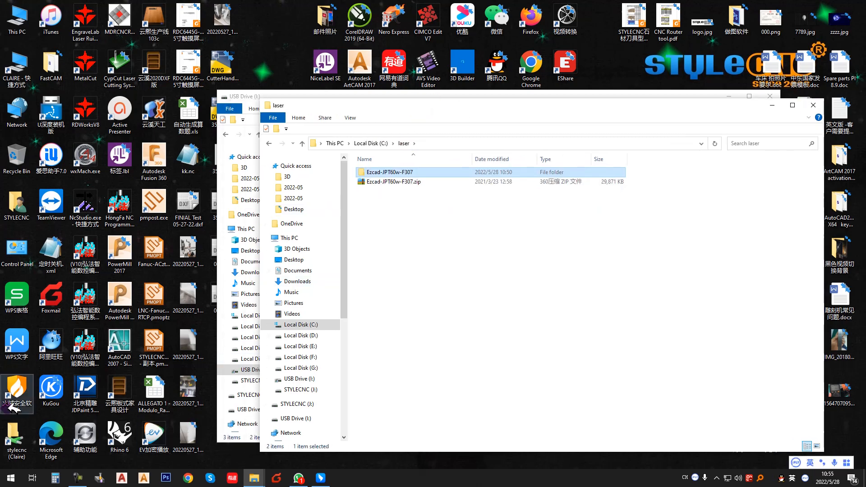
- Search Windows for "device man" and open Device Manager
{"action": "left_click", "coordinate": [19, 482]}
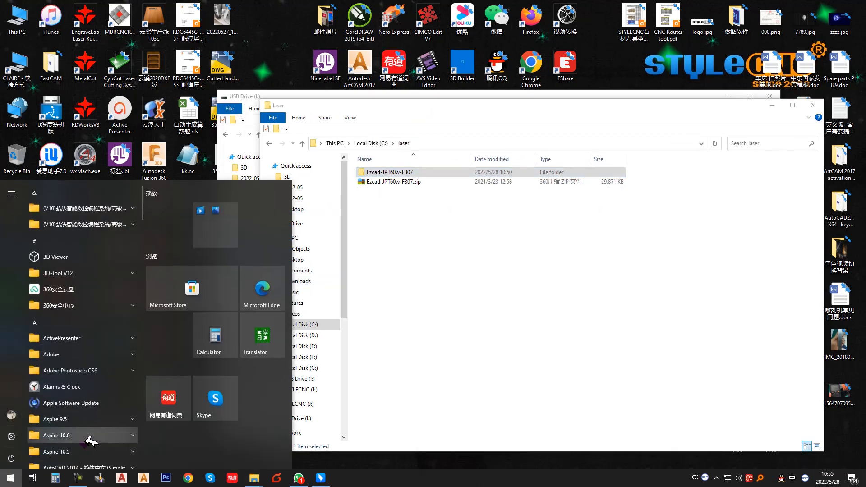
{"action": "type", "text": "d"}
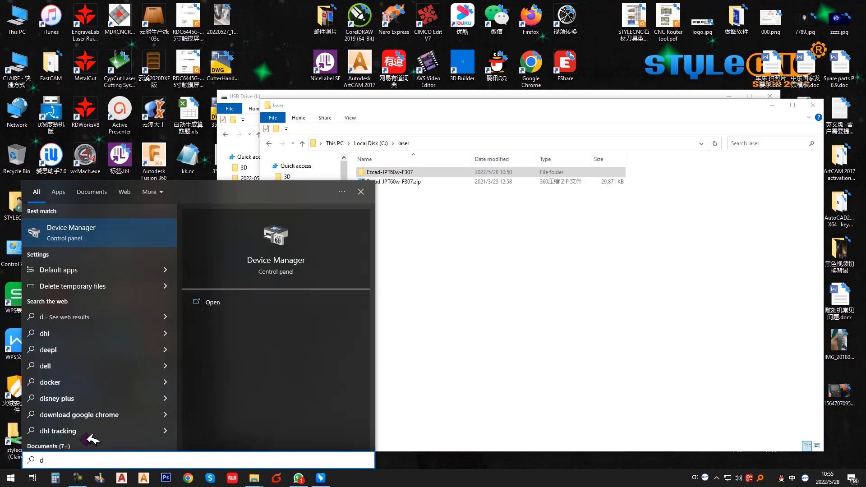
{"action": "type", "text": "evice"}
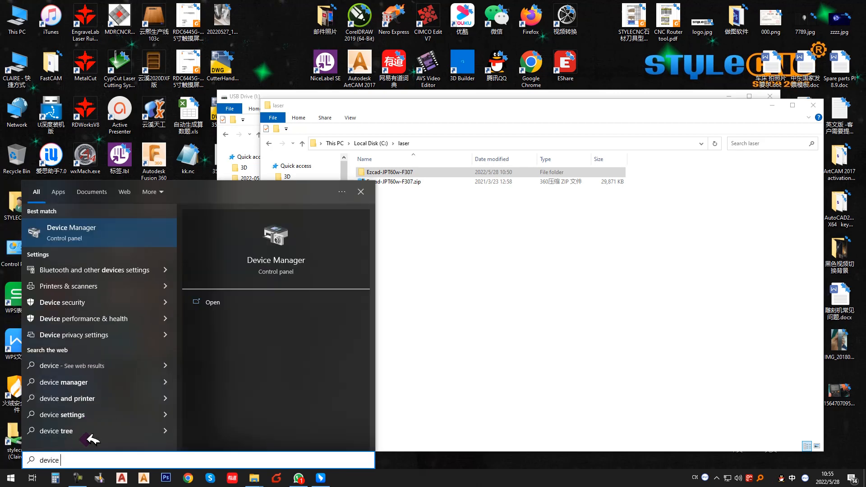
{"action": "type", "text": " man"}
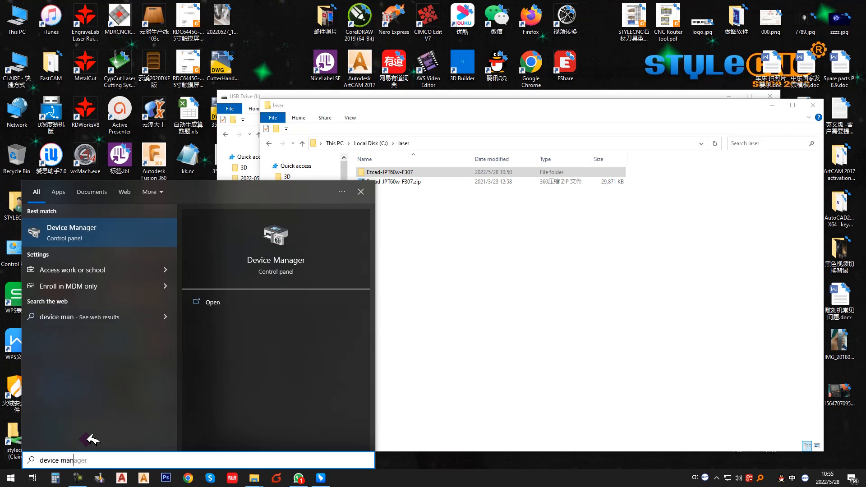
{"action": "left_click", "coordinate": [92, 231]}
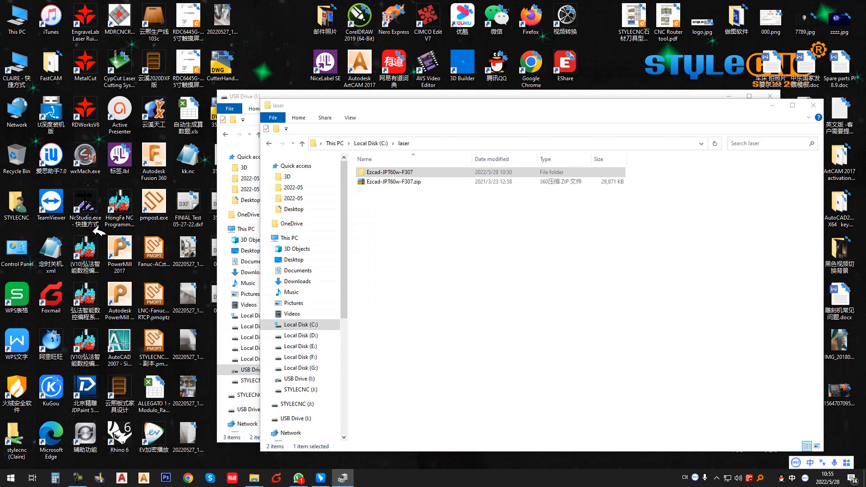
{"action": "left_click", "coordinate": [49, 159]}
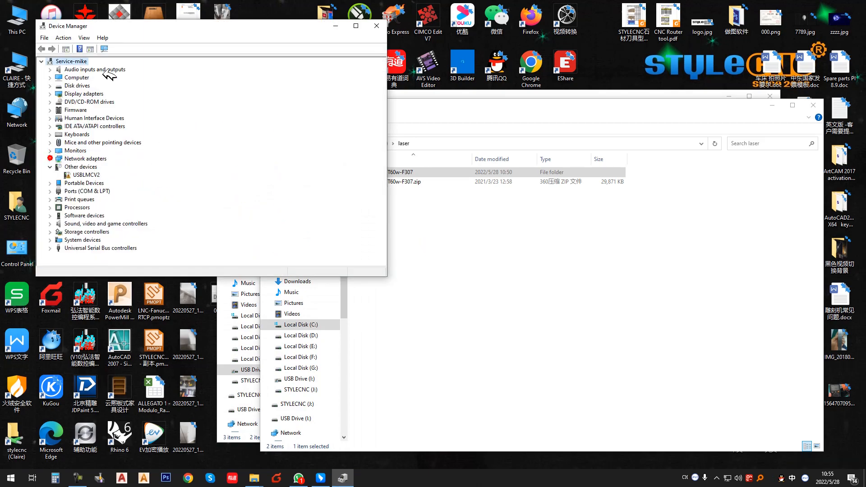
- Arrange the Device Manager and laser folder windows so that the device list and folder contents can both be seen
{"action": "left_click_drag", "start_coordinate": [171, 28], "coordinate": [561, 130]}
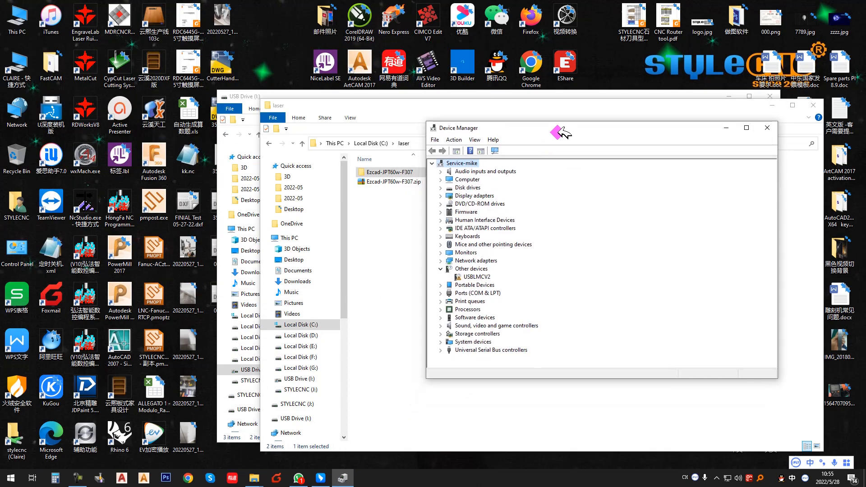
{"action": "left_click_drag", "start_coordinate": [514, 107], "coordinate": [363, 79]}
{"action": "left_click", "coordinate": [718, 201]}
{"action": "left_click_drag", "start_coordinate": [584, 120], "coordinate": [578, 90]}
- Start a driver update for the USBLMCV2 device under Other devices, choosing to browse the computer for drivers
{"action": "left_click", "coordinate": [469, 239]}
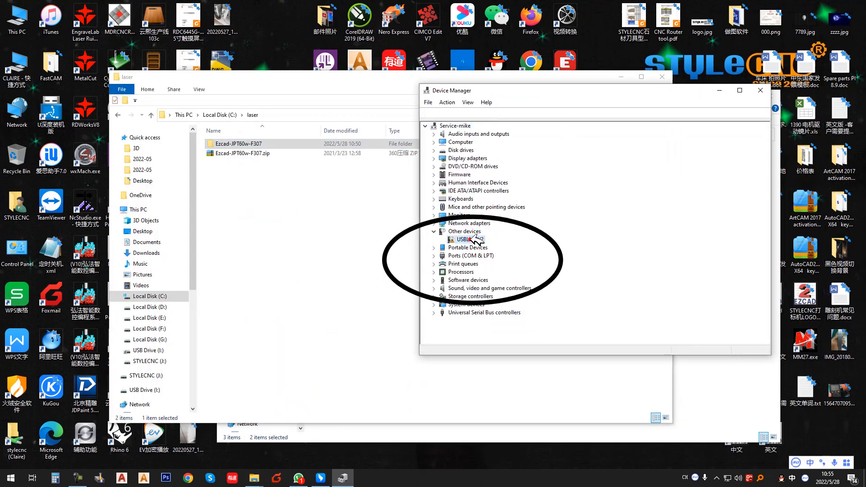
{"action": "right_click", "coordinate": [470, 239]}
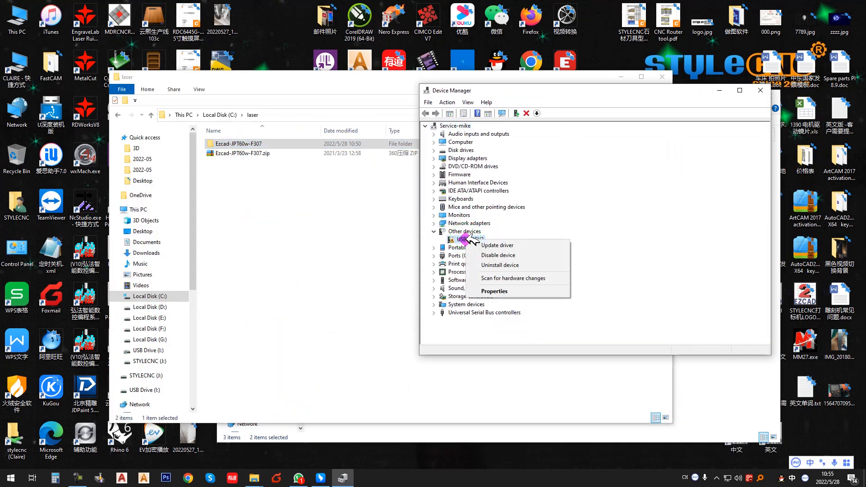
{"action": "left_click", "coordinate": [497, 245]}
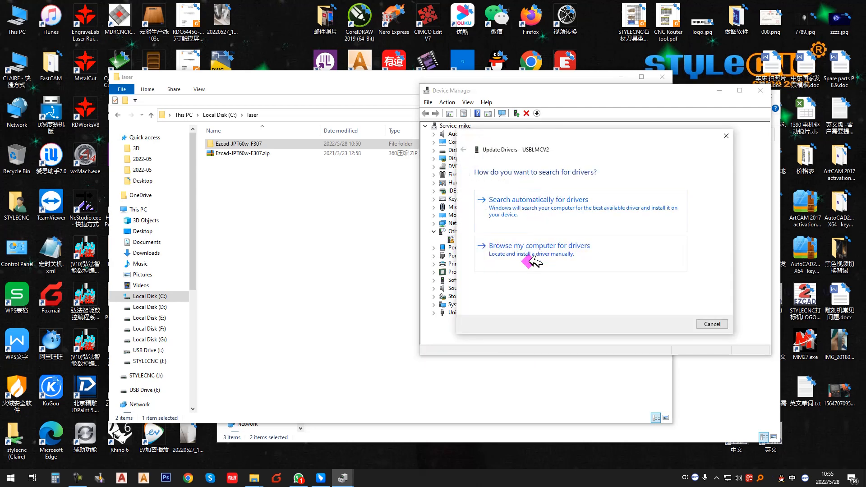
{"action": "left_click", "coordinate": [534, 251]}
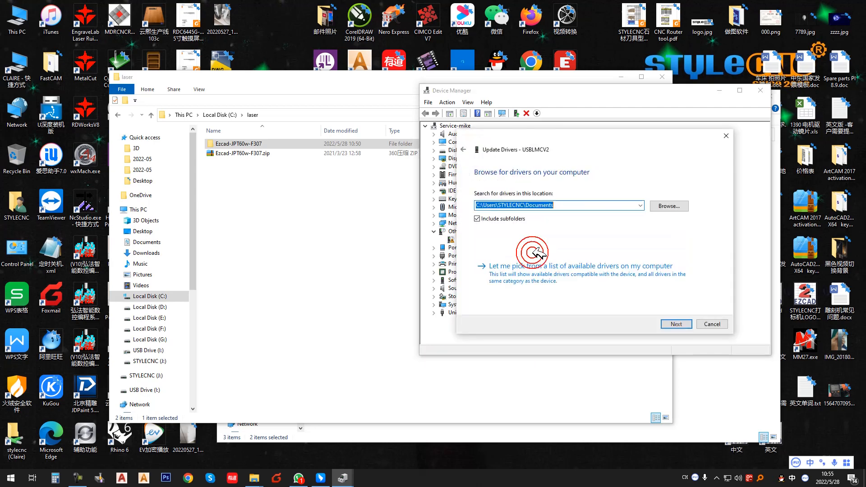
- Set the driver search location to the laser\Ezcad-JPT60w-F307\Driver\USB Board Driver\X64AMD_LmcV2u folder on Local Disk (C:)
{"action": "left_click", "coordinate": [664, 206]}
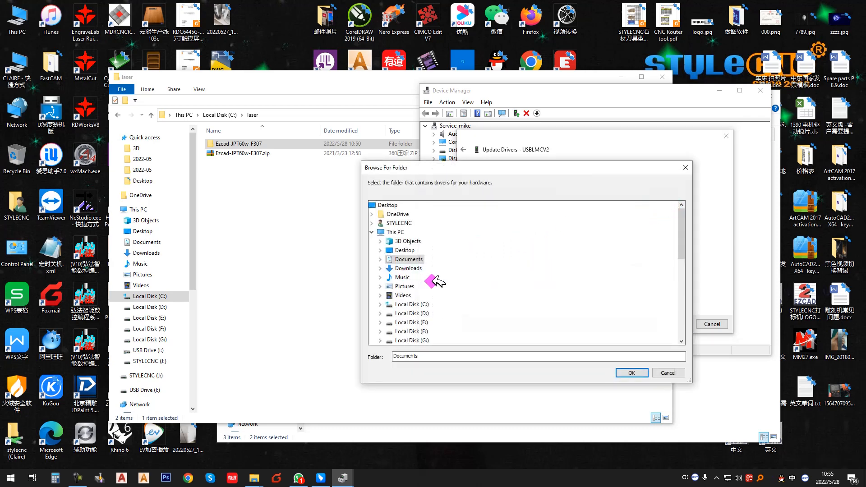
{"action": "scroll", "coordinate": [432, 282], "scroll_direction": "down", "scroll_amount": 1}
{"action": "left_click", "coordinate": [412, 283]}
{"action": "scroll", "coordinate": [453, 250], "scroll_direction": "down", "scroll_amount": 2}
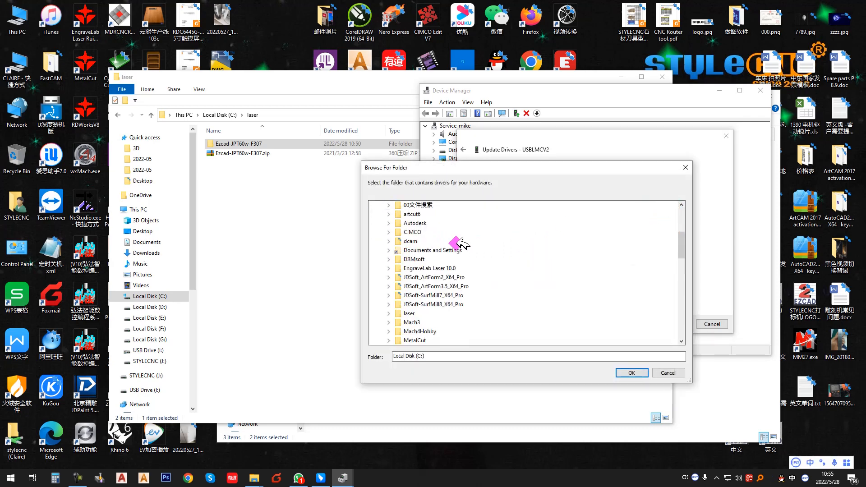
{"action": "double_click", "coordinate": [408, 286]}
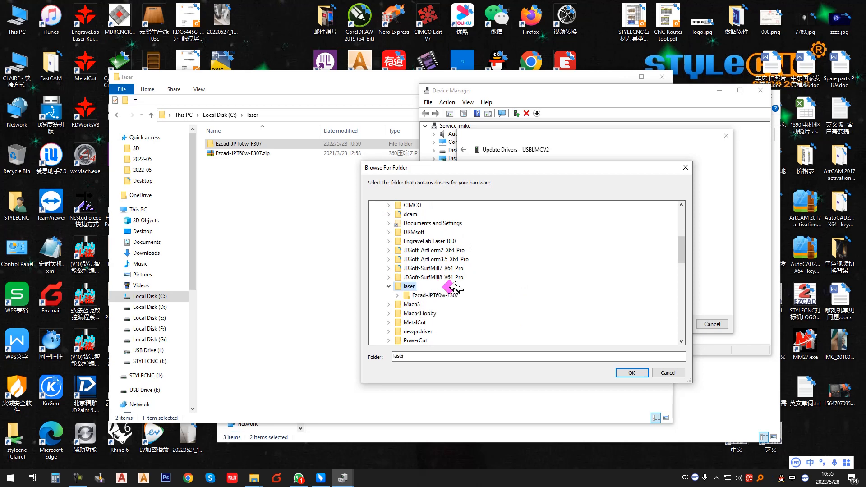
{"action": "double_click", "coordinate": [446, 295]}
{"action": "scroll", "coordinate": [446, 295], "scroll_direction": "down", "scroll_amount": 2}
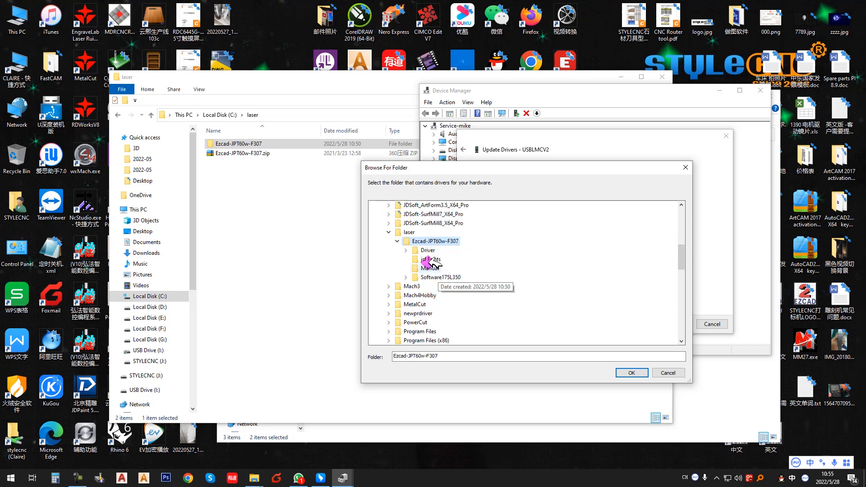
{"action": "double_click", "coordinate": [428, 250]}
{"action": "double_click", "coordinate": [446, 277]}
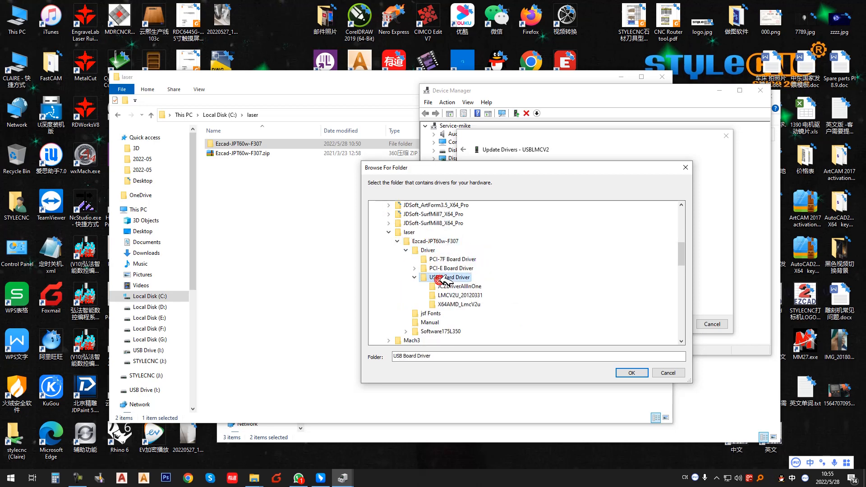
{"action": "left_click", "coordinate": [453, 303]}
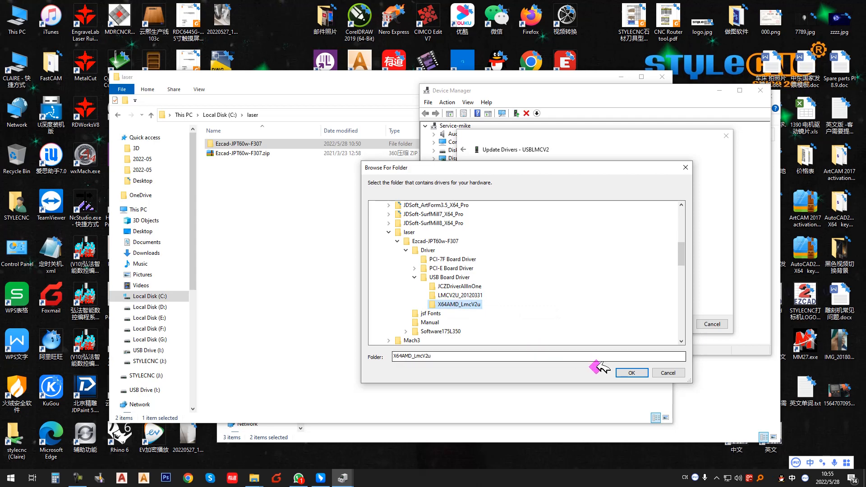
{"action": "left_click", "coordinate": [625, 373]}
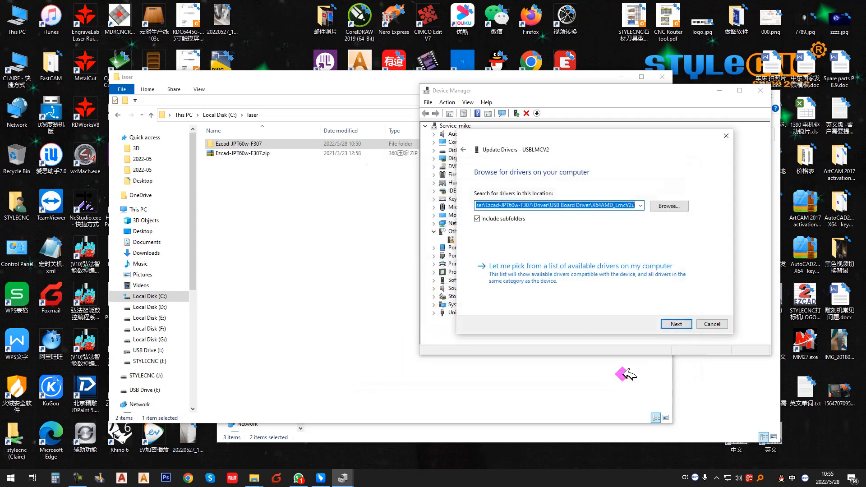
- Install the USBLMCV2 driver from the chosen folder and approve the Beijing JCZ device software
{"action": "left_click", "coordinate": [675, 324]}
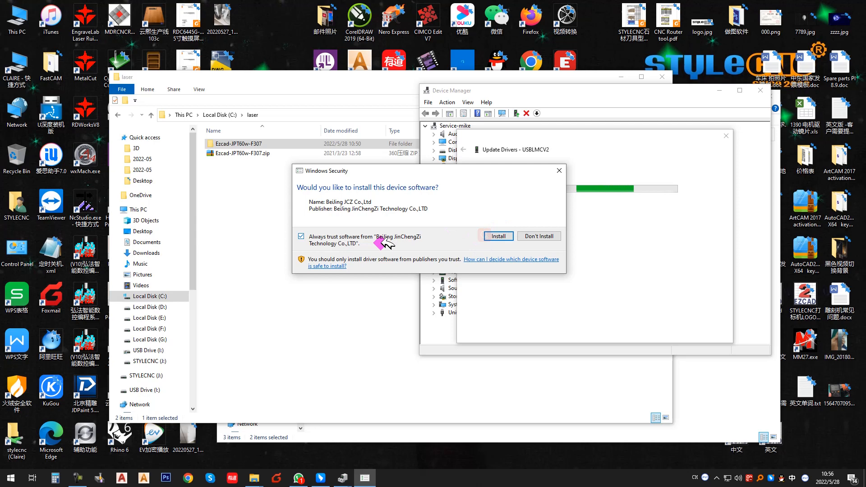
{"action": "left_click", "coordinate": [497, 238]}
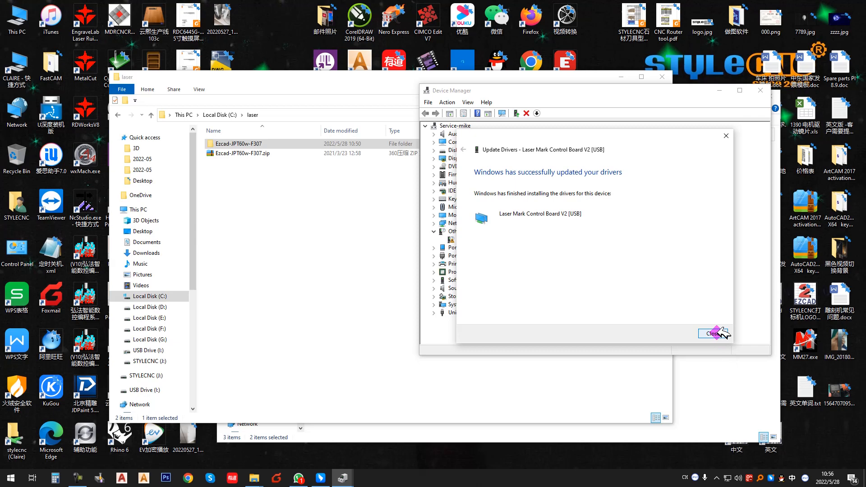
- Close the finished driver update and check the Laser Mark Control Board V2 [USB] entry under BJJCZ Device
{"action": "left_click", "coordinate": [720, 333]}
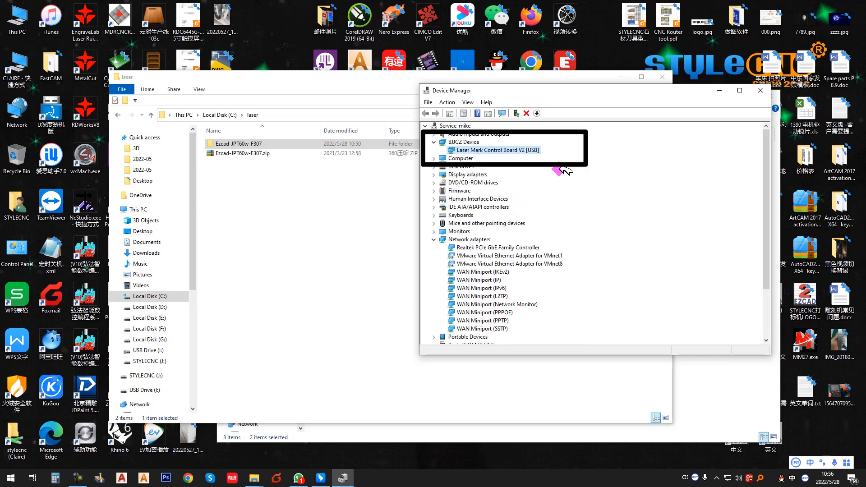
{"action": "left_click", "coordinate": [475, 150]}
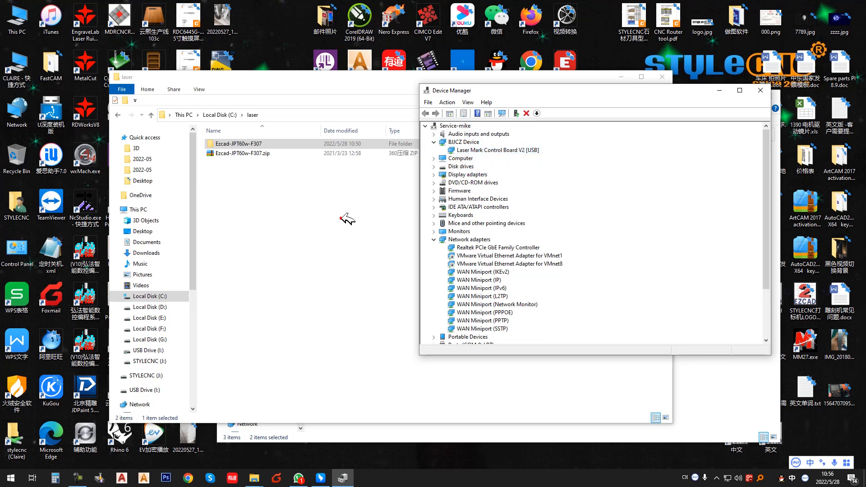
- Open the Ezcad-JPT60w-F307\Software175L350\Ezcad2.14.10(20180103) folder inside the laser folder
{"action": "left_click", "coordinate": [341, 218]}
{"action": "left_click", "coordinate": [367, 144]}
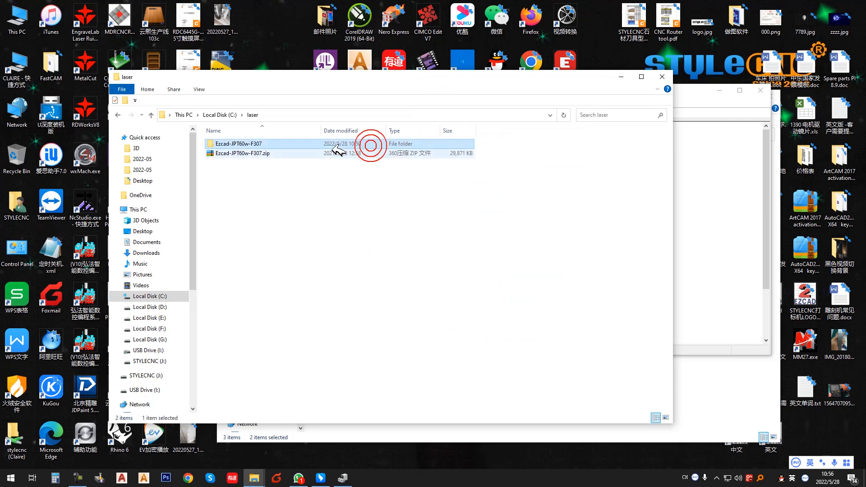
{"action": "double_click", "coordinate": [290, 143]}
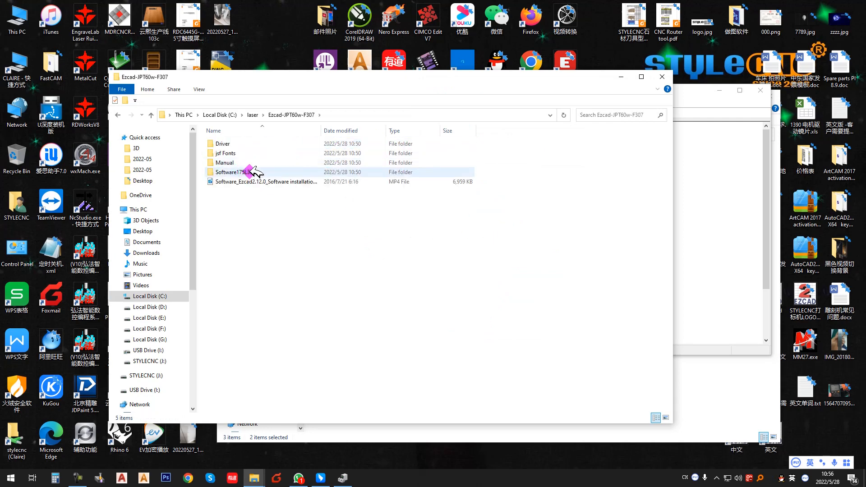
{"action": "double_click", "coordinate": [248, 172]}
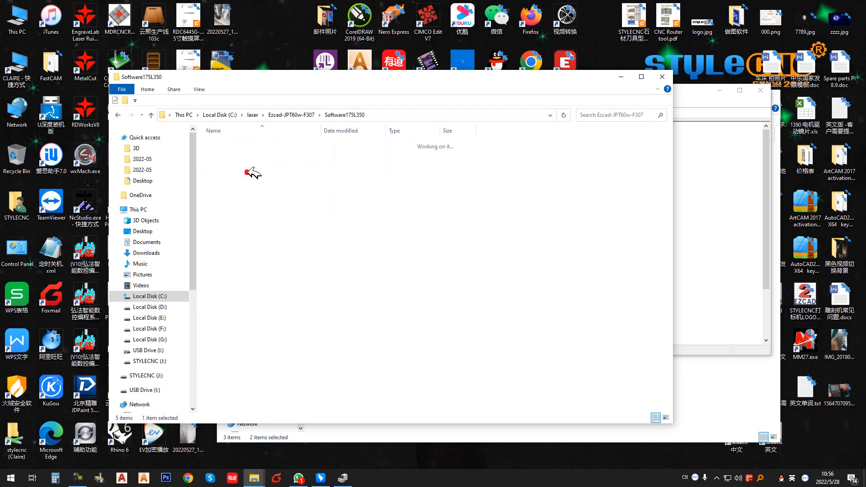
{"action": "double_click", "coordinate": [245, 155]}
- Launch EzCad2.exe from the Ezcad2.14.10(20180103) folder
{"action": "left_click", "coordinate": [236, 191]}
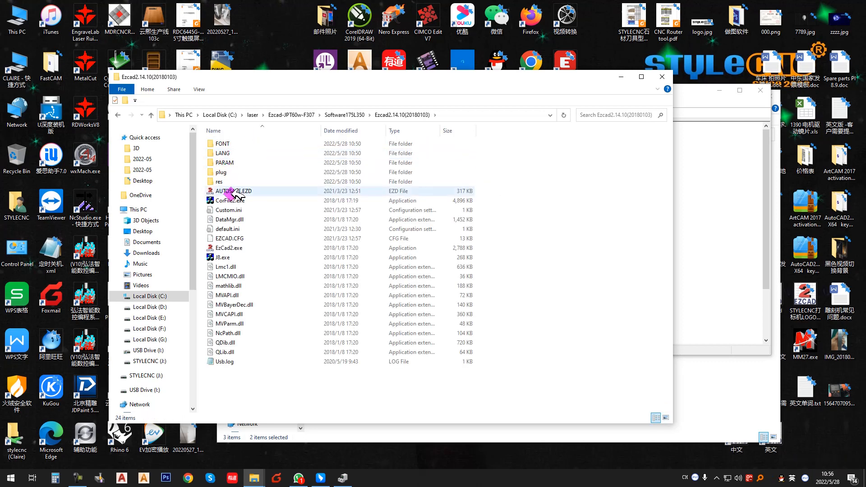
{"action": "left_click", "coordinate": [255, 248]}
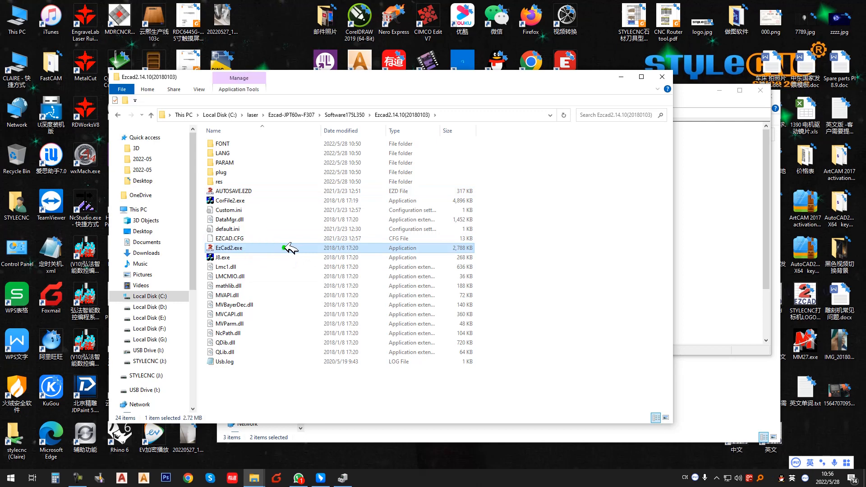
{"action": "right_click", "coordinate": [284, 247]}
{"action": "left_click", "coordinate": [310, 162]}
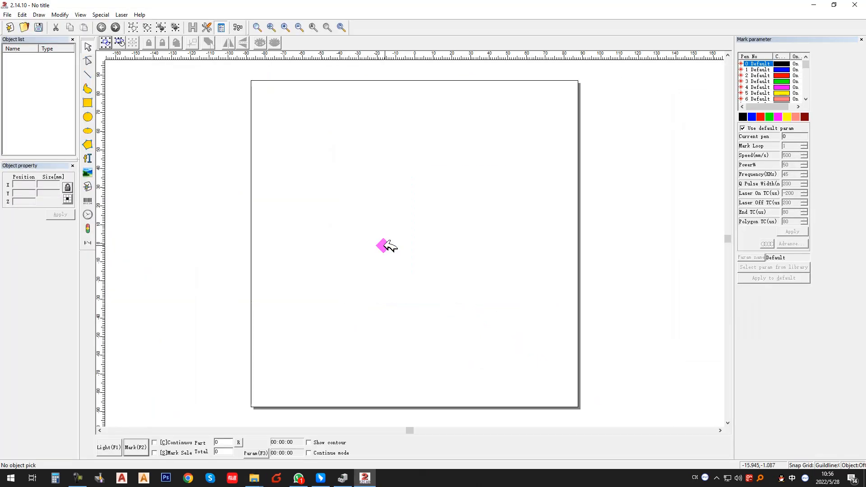
- Place a text object near the centre of the work area and apply the TrueType font Arial to it
{"action": "left_click", "coordinate": [88, 158]}
{"action": "left_click", "coordinate": [397, 236]}
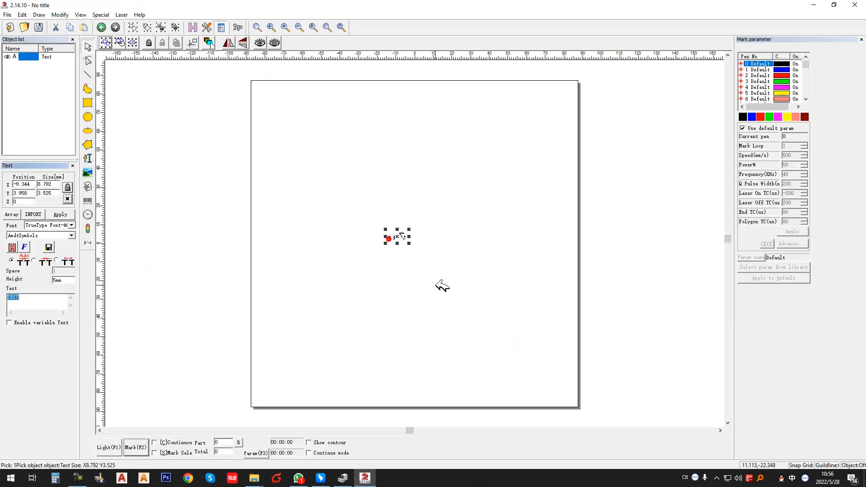
{"action": "left_click", "coordinate": [72, 225]}
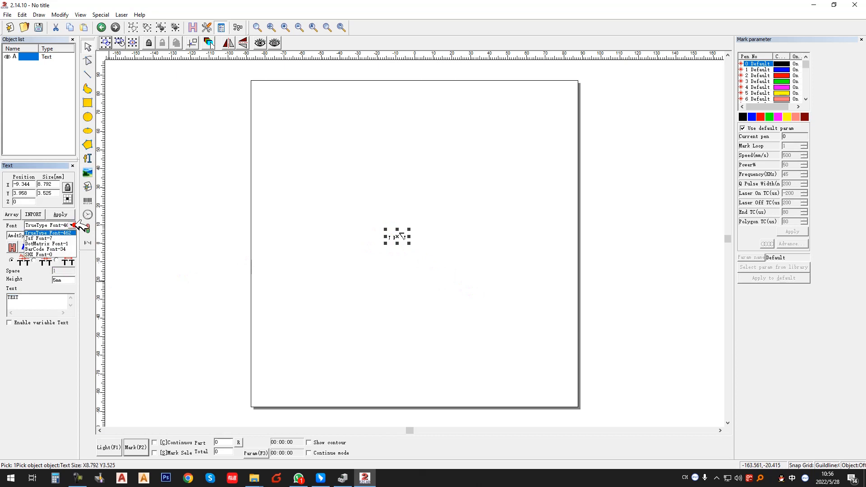
{"action": "left_click", "coordinate": [68, 233]}
{"action": "left_click", "coordinate": [71, 235]}
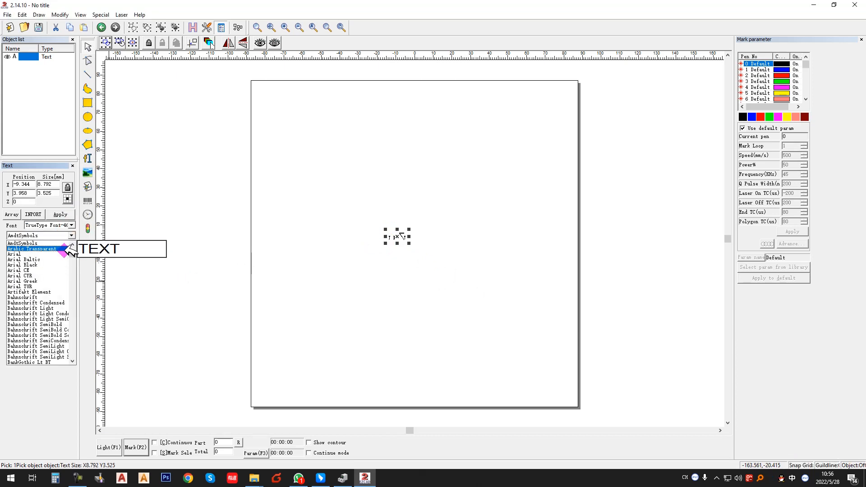
{"action": "left_click", "coordinate": [56, 254]}
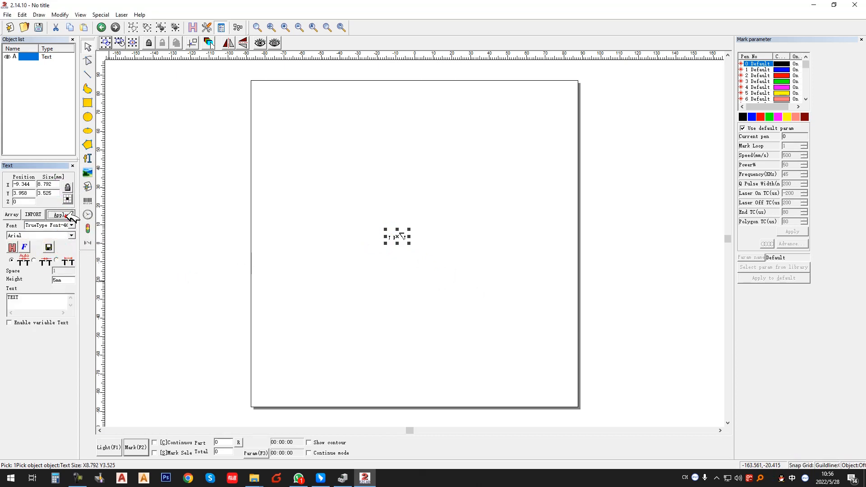
{"action": "left_click", "coordinate": [66, 215]}
- Replace the text object's content with STYLECNC
{"action": "double_click", "coordinate": [39, 298]}
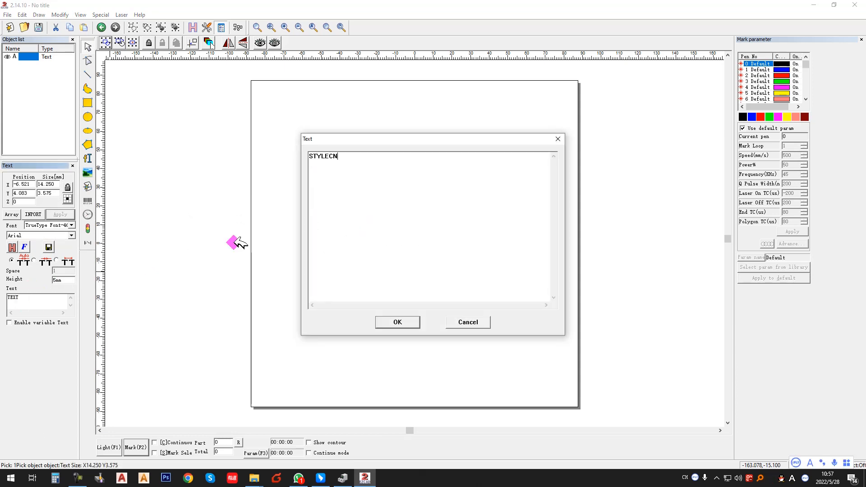
{"action": "left_click", "coordinate": [395, 321]}
{"action": "scroll", "coordinate": [415, 239], "scroll_direction": "up", "scroll_amount": 3}
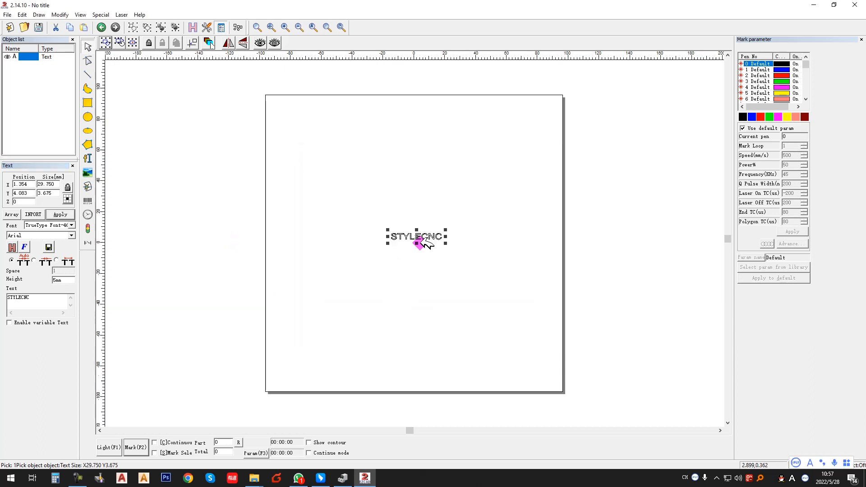
{"action": "scroll", "coordinate": [518, 278], "scroll_direction": "down", "scroll_amount": 3}
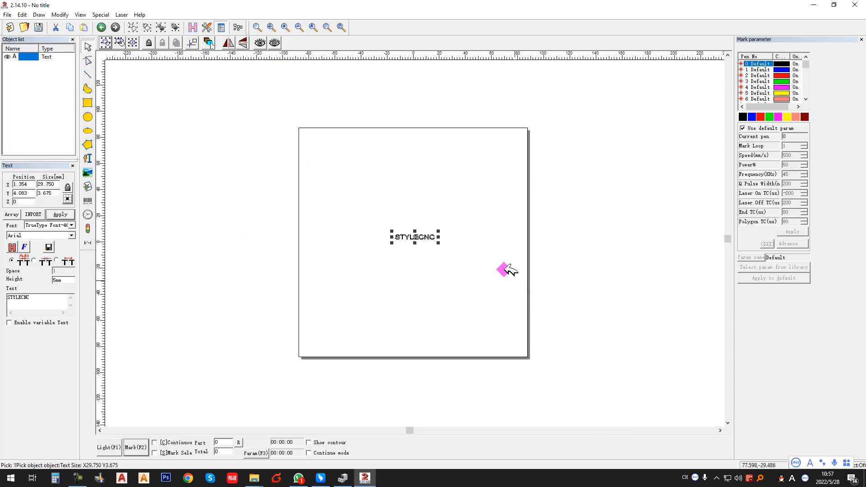
- Resize the STYLECNC text to 50 mm wide and move it to the origin of the work area
{"action": "double_click", "coordinate": [47, 185]}
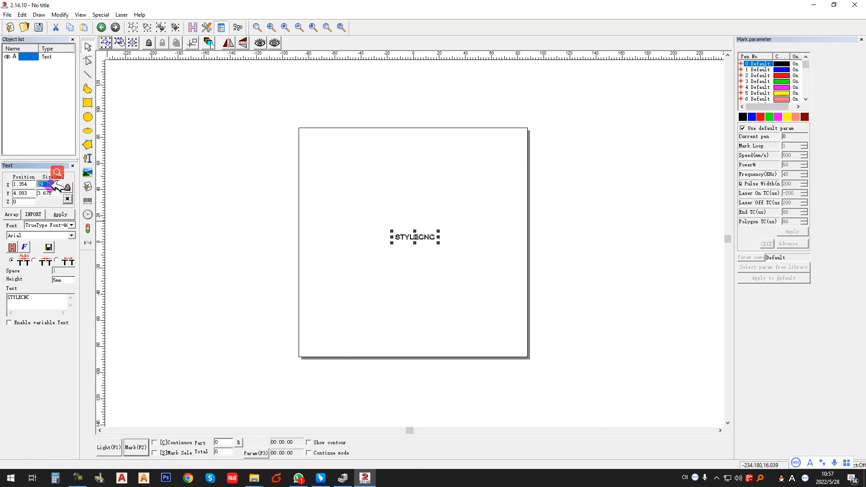
{"action": "type", "text": "50"}
{"action": "key", "text": "Return"}
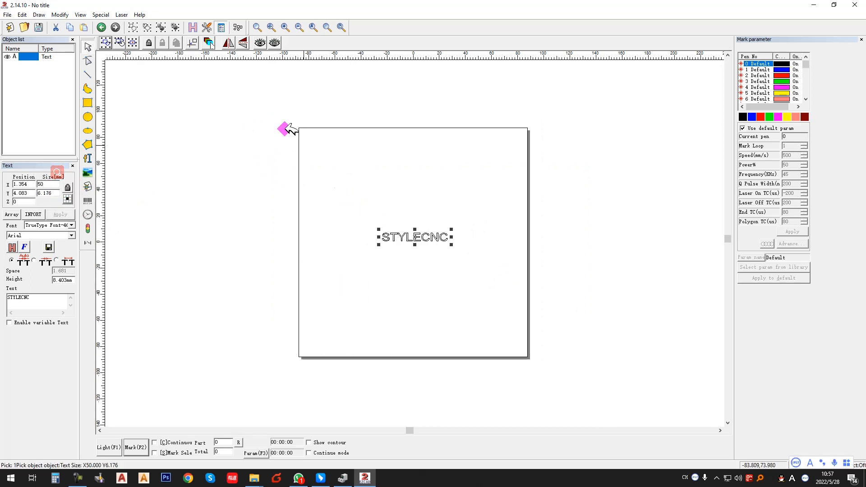
{"action": "left_click", "coordinate": [192, 42]}
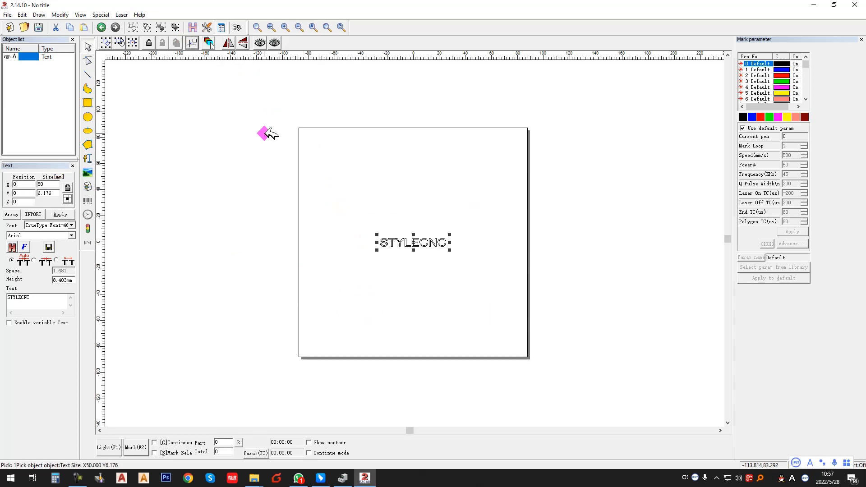
- Save the drawing to the Desktop as an Ezcad file named STYLECNC
{"action": "left_click", "coordinate": [38, 28]}
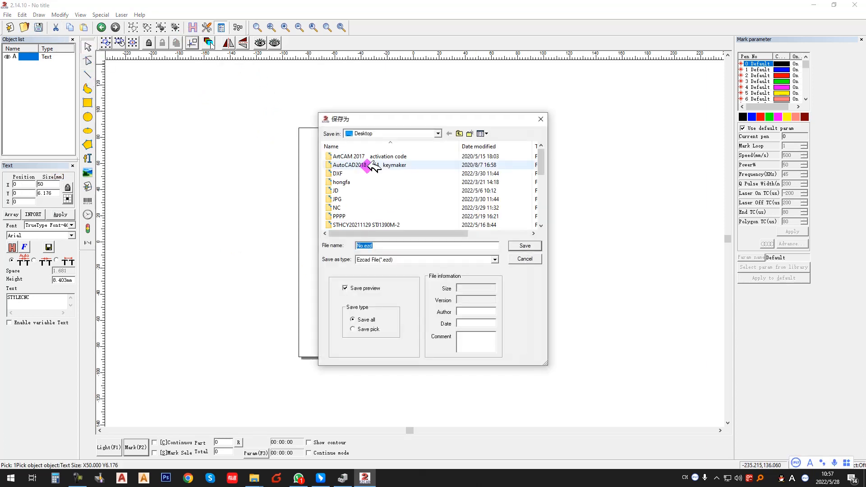
{"action": "left_click_drag", "start_coordinate": [382, 246], "coordinate": [337, 241]}
{"action": "type", "text": "S"}
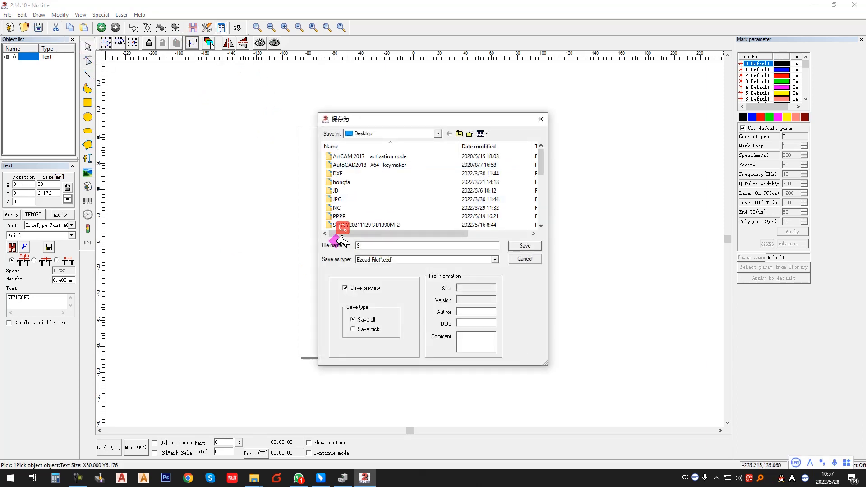
{"action": "type", "text": "TYLECNC"}
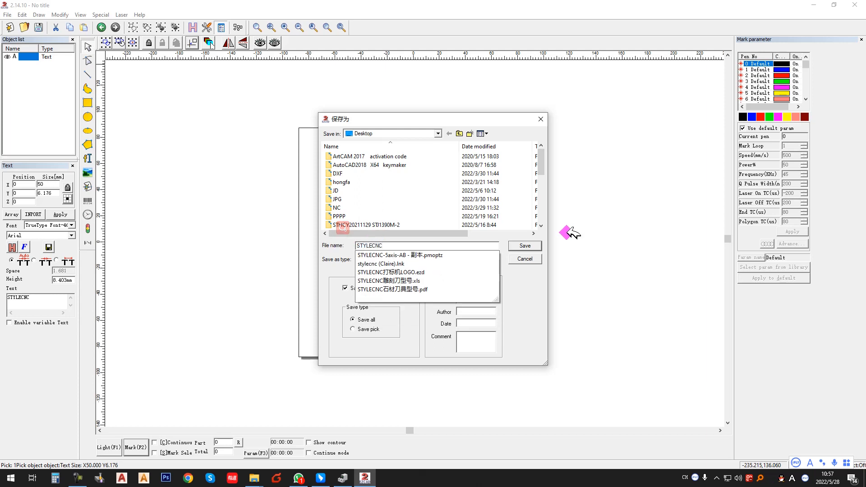
{"action": "left_click", "coordinate": [530, 247]}
{"action": "left_click", "coordinate": [527, 249]}
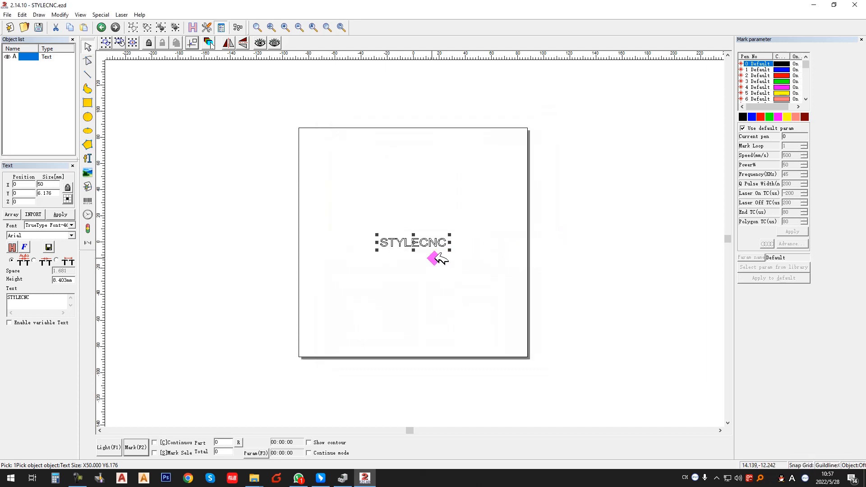
- Fill the STYLECNC text with Hatch 1, using Mark Contour, All calc and a line distance of 0.04 mm
{"action": "scroll", "coordinate": [401, 247], "scroll_direction": "down", "scroll_amount": 1}
{"action": "scroll", "coordinate": [395, 246], "scroll_direction": "up", "scroll_amount": 3}
{"action": "mouse_move", "coordinate": [353, 215]}
{"action": "left_mouse_down"}
{"action": "mouse_move", "coordinate": [434, 258]}
{"action": "mouse_move", "coordinate": [478, 245]}
{"action": "left_mouse_up"}
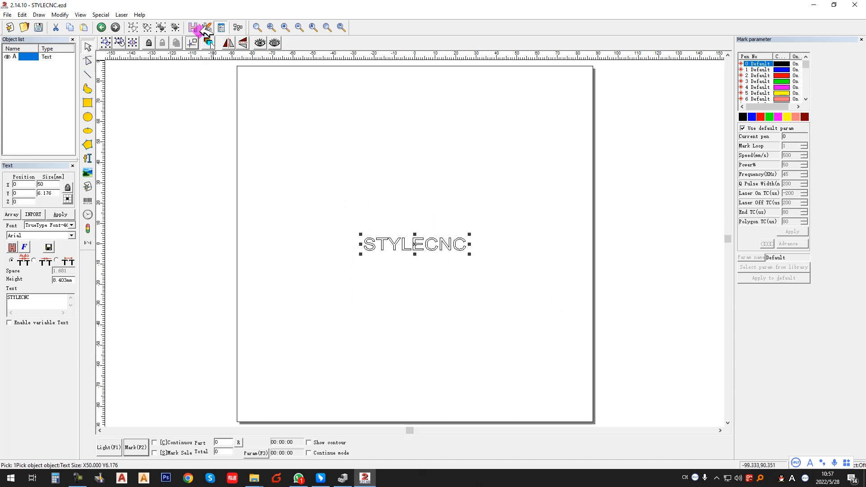
{"action": "left_click", "coordinate": [204, 28]}
{"action": "left_click", "coordinate": [396, 232]}
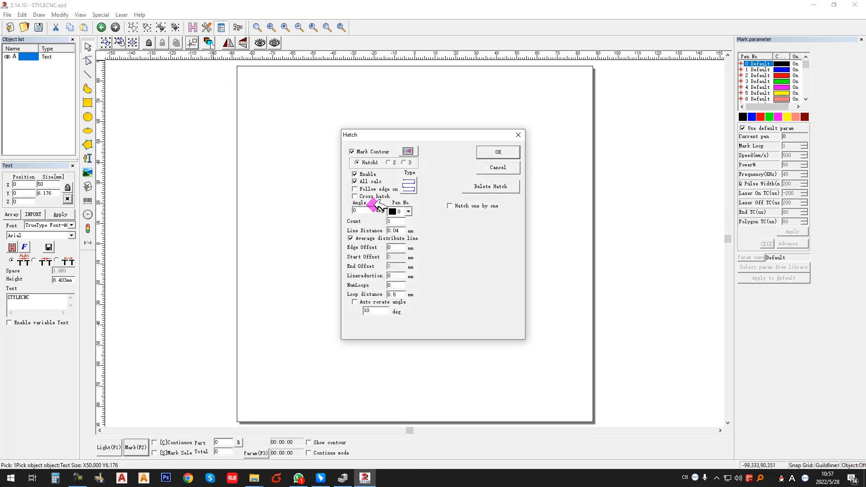
{"action": "left_click", "coordinate": [495, 167]}
{"action": "scroll", "coordinate": [424, 239], "scroll_direction": "down", "scroll_amount": 1}
{"action": "scroll", "coordinate": [432, 238], "scroll_direction": "up", "scroll_amount": 3}
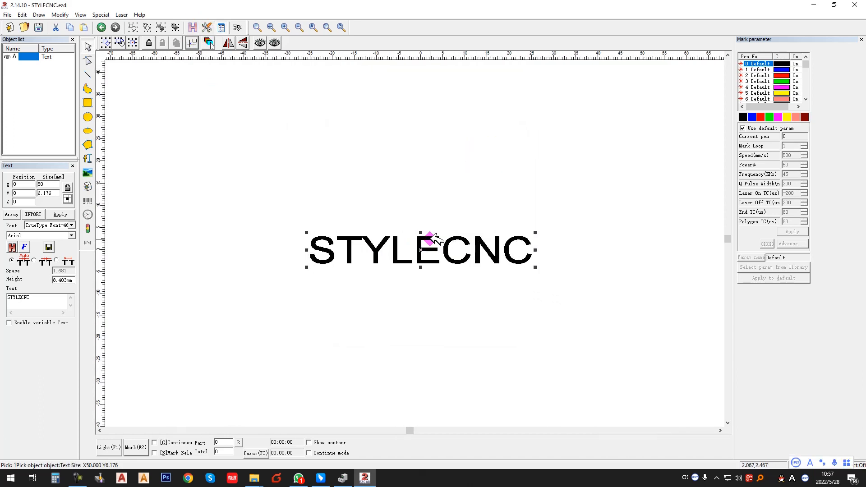
- Turn off the default parameters for the current pen and set the marking speed to 1000 mm/s
{"action": "left_click", "coordinate": [742, 128]}
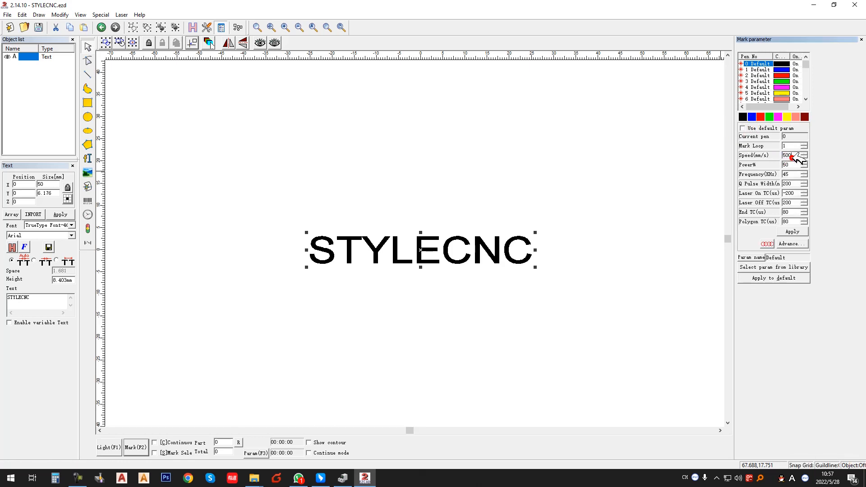
{"action": "left_click", "coordinate": [788, 155]}
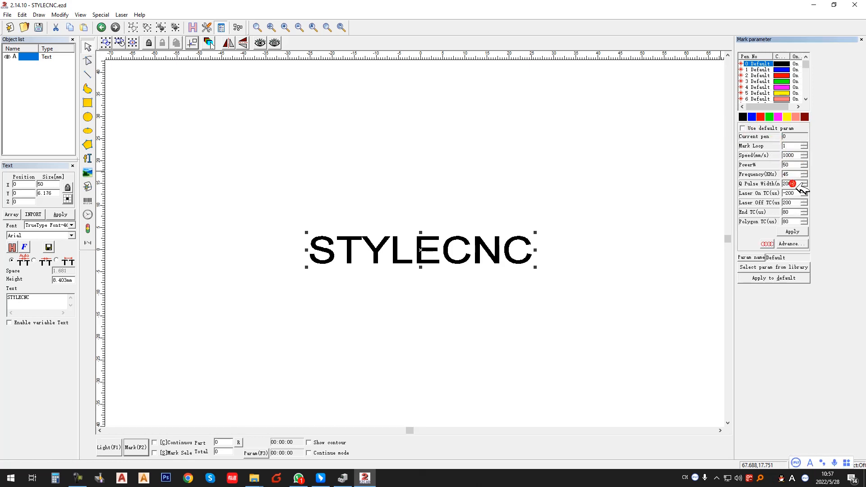
{"action": "left_click", "coordinate": [546, 349]}
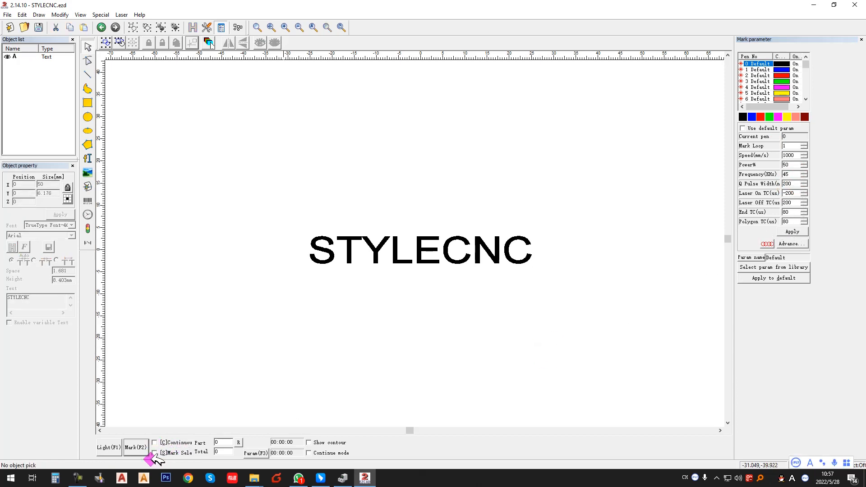
- Enable marking of selected objects only and select the STYLECNC text
{"action": "left_click", "coordinate": [155, 452]}
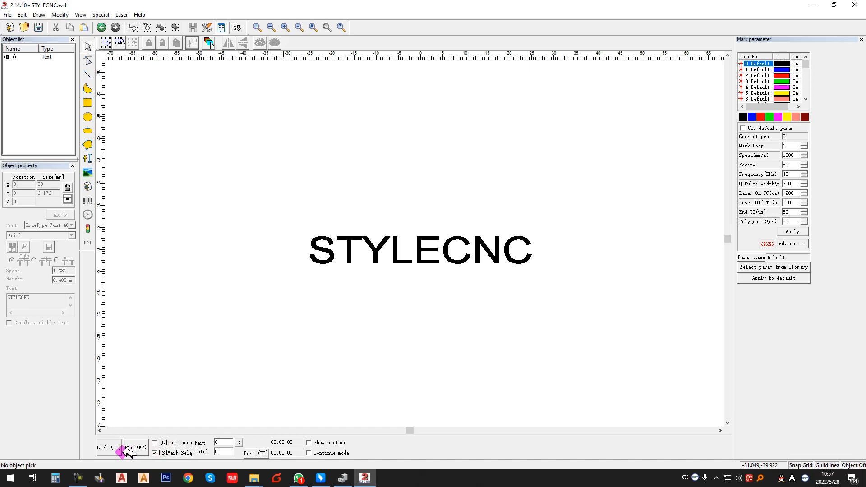
{"action": "left_click", "coordinate": [384, 310]}
{"action": "left_click_drag", "start_coordinate": [483, 314], "coordinate": [251, 175]}
{"action": "scroll", "coordinate": [358, 253], "scroll_direction": "up", "scroll_amount": 3}
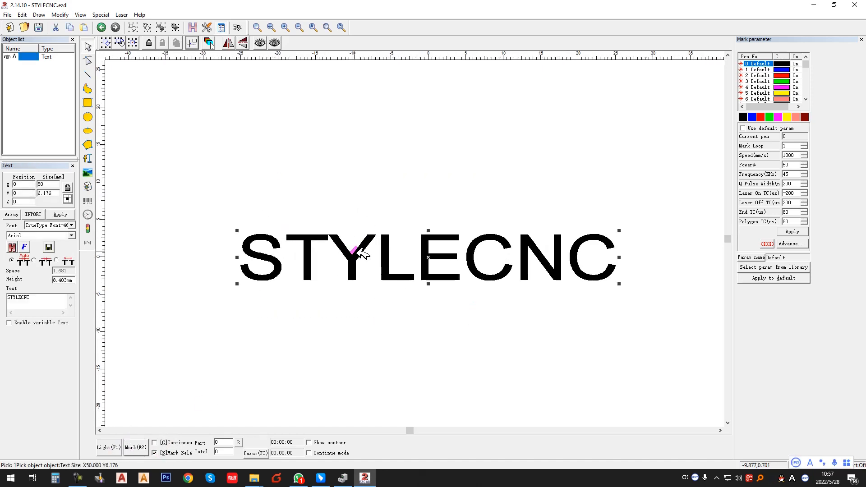
- Preview the marking position of the selected text with the Light function, stop it, and view the whole work area
{"action": "scroll", "coordinate": [359, 257], "scroll_direction": "down", "scroll_amount": 5}
{"action": "left_click", "coordinate": [109, 447]}
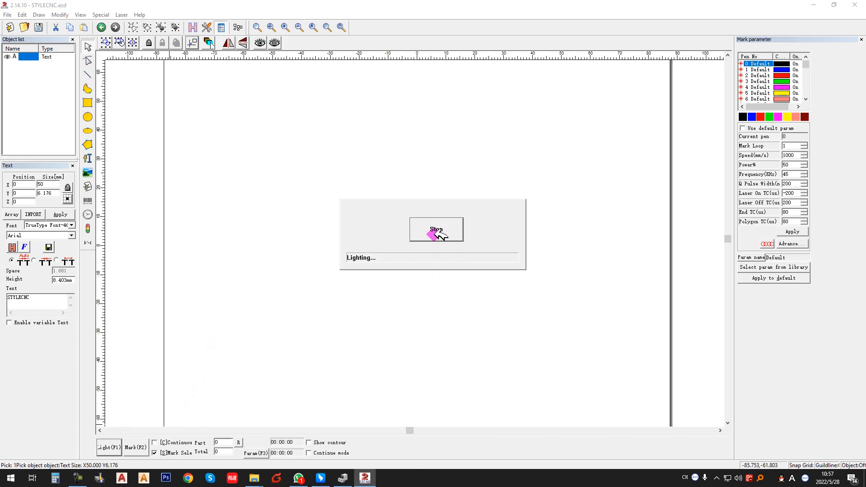
{"action": "scroll", "coordinate": [451, 255], "scroll_direction": "up", "scroll_amount": 1}
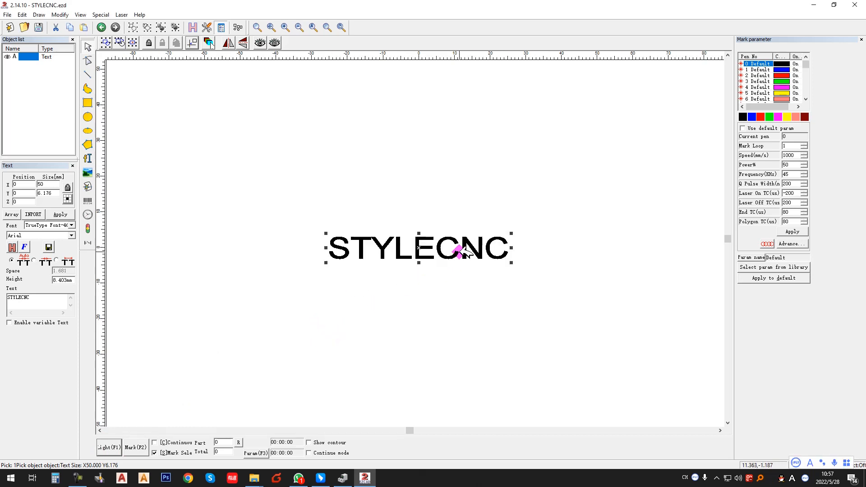
{"action": "scroll", "coordinate": [455, 251], "scroll_direction": "down", "scroll_amount": 3}
{"action": "scroll", "coordinate": [455, 250], "scroll_direction": "up", "scroll_amount": 3}
{"action": "scroll", "coordinate": [454, 249], "scroll_direction": "down", "scroll_amount": 5}
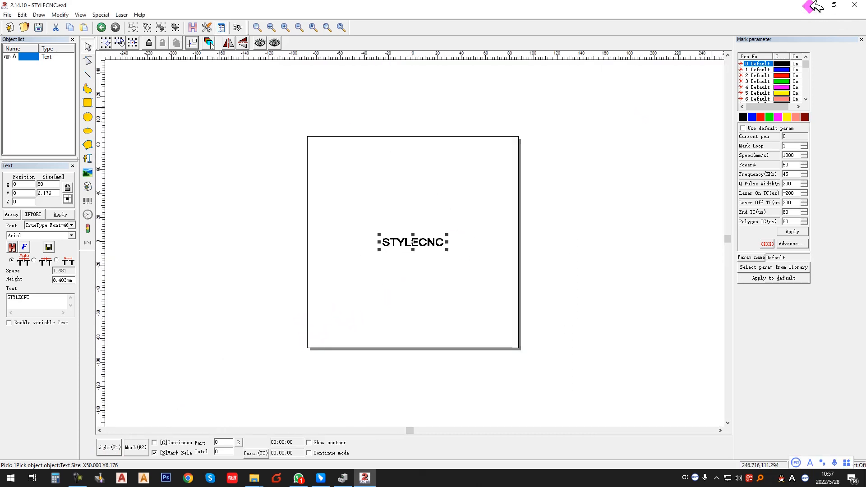